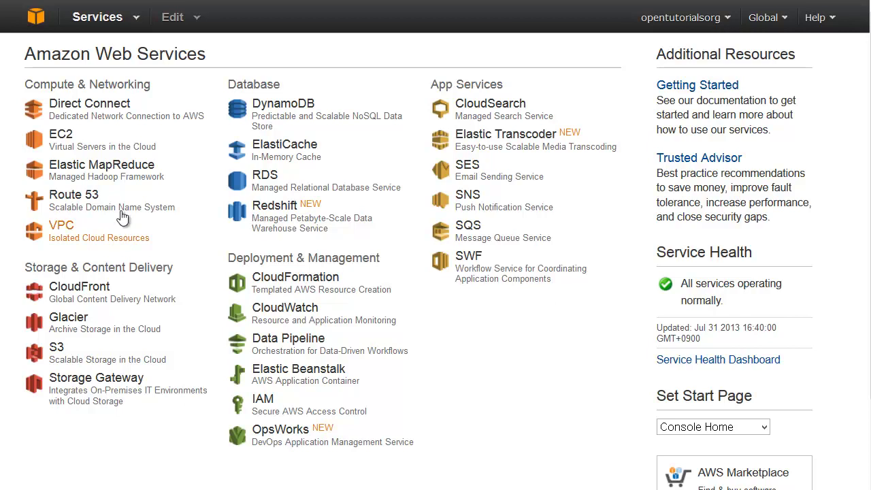
Create a Route 53 hosted zone for the domain ooo2.org with the comment "dev server".
{"action": "left_click", "coordinate": [96, 202]}
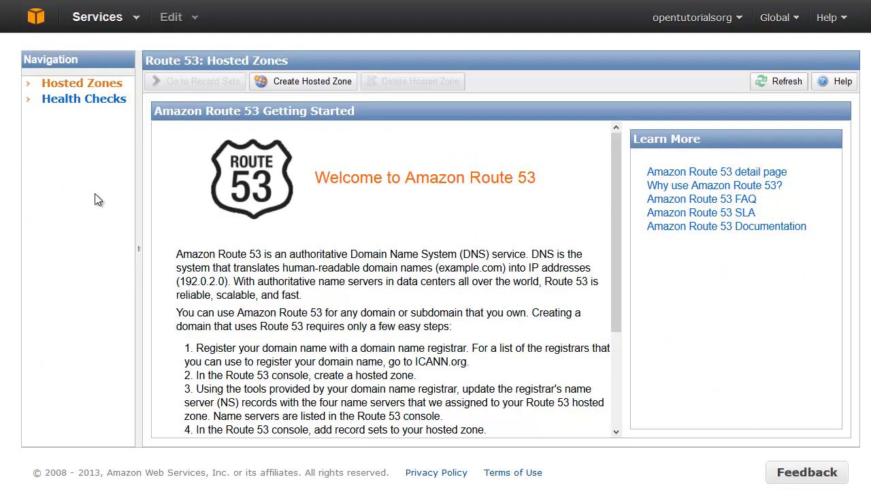
{"action": "left_click", "coordinate": [92, 91]}
{"action": "left_click", "coordinate": [320, 86]}
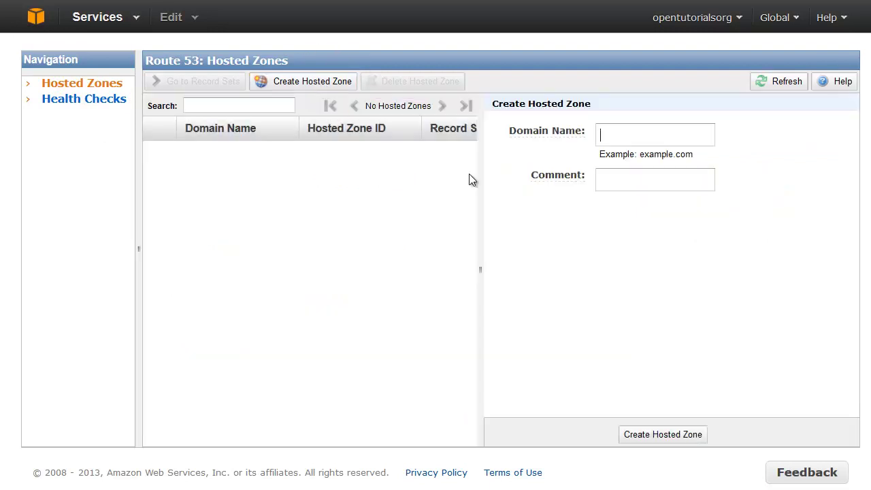
{"action": "key", "text": "ctrl+minus"}
{"action": "key", "text": "ctrl+minus"}
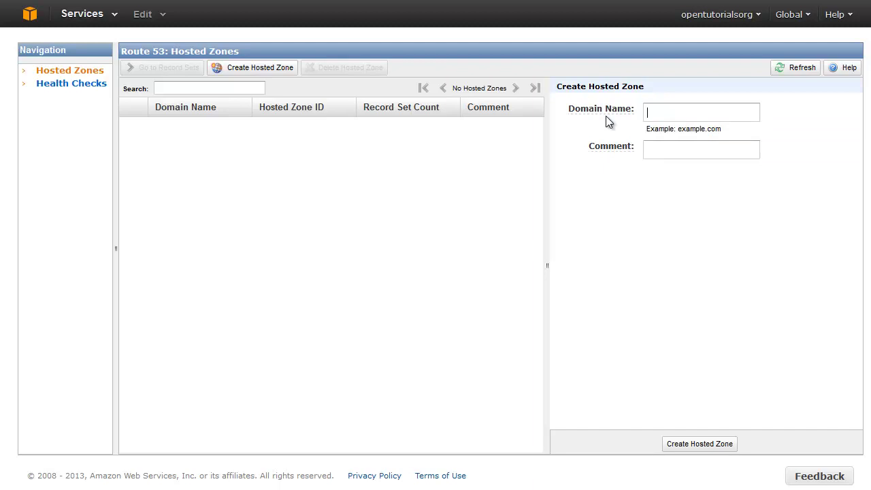
{"action": "type", "text": "ooo2."}
{"action": "type", "text": "org"}
{"action": "type", "text": "dev server"}
{"action": "left_click", "coordinate": [720, 448]}
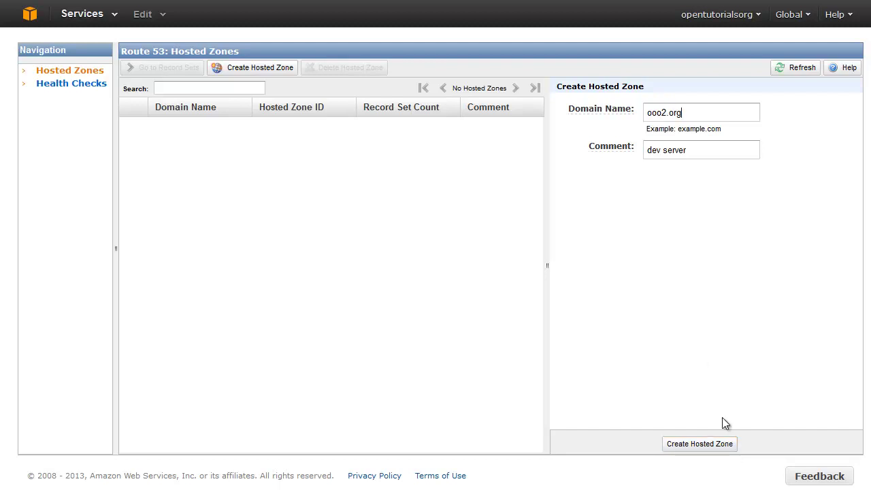
{"action": "left_click", "coordinate": [726, 449]}
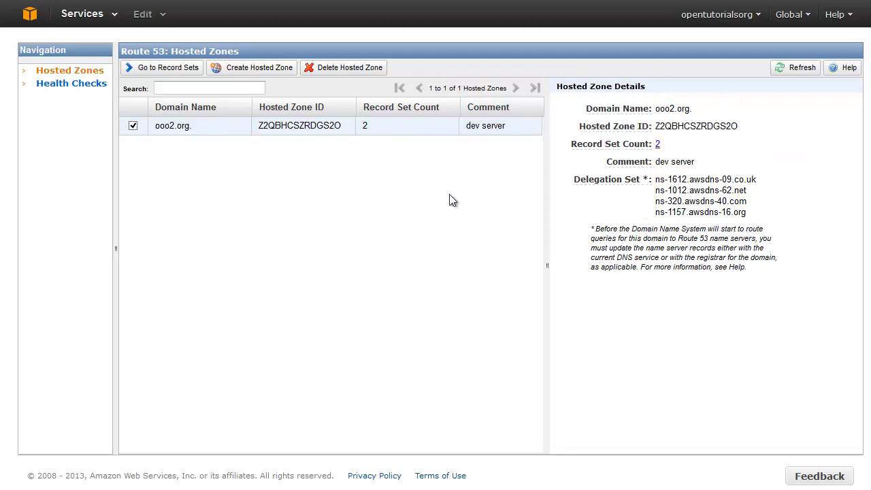
Open the record sets of the ooo2.org zone and examine the values and TTL of its NS and SOA records.
{"action": "double_click", "coordinate": [316, 127]}
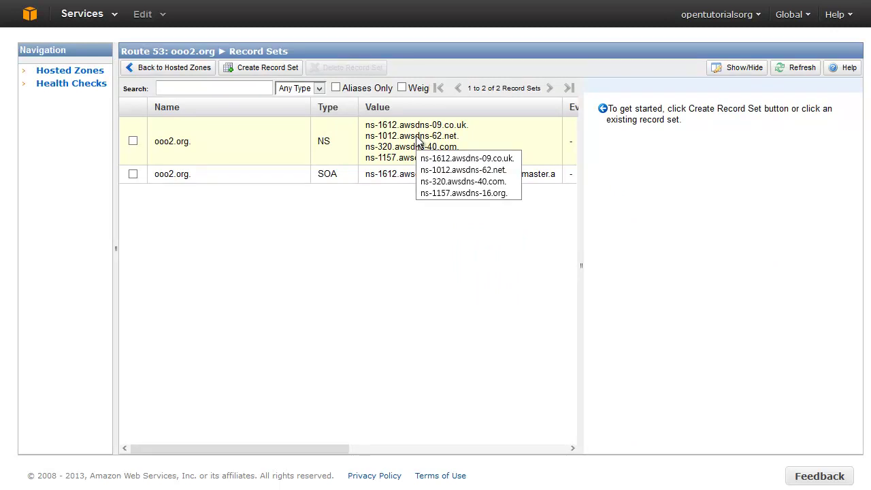
{"action": "left_click", "coordinate": [258, 143]}
{"action": "left_click", "coordinate": [258, 175]}
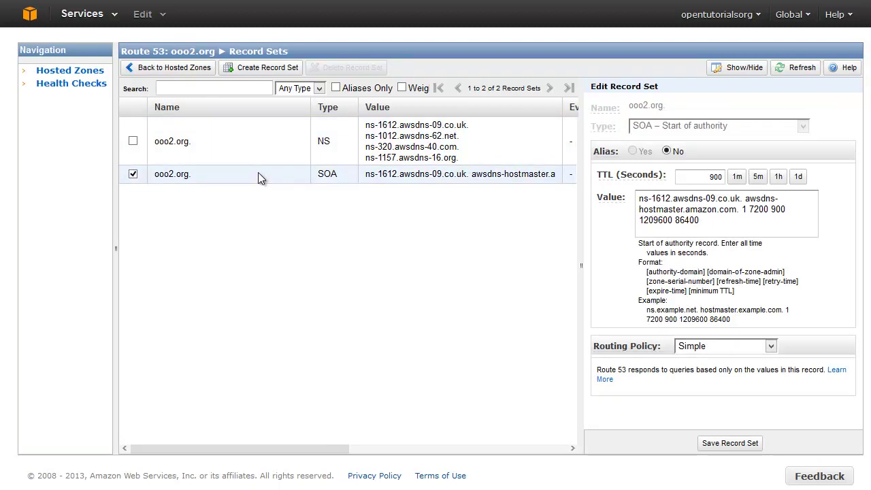
{"action": "left_click", "coordinate": [287, 136]}
{"action": "left_click", "coordinate": [287, 173]}
{"action": "left_click", "coordinate": [288, 158]}
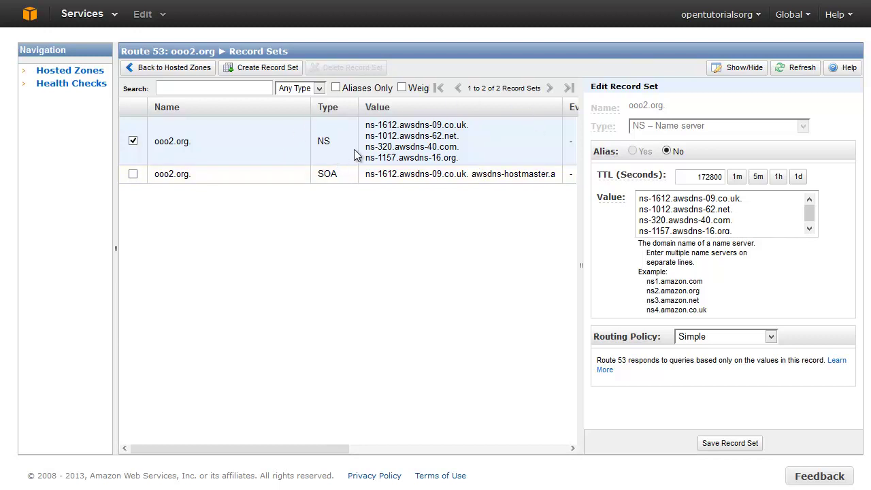
{"action": "mouse_move", "coordinate": [369, 125]}
{"action": "left_mouse_down"}
{"action": "mouse_move", "coordinate": [468, 166]}
{"action": "mouse_move", "coordinate": [363, 134]}
{"action": "left_mouse_up"}
{"action": "left_click", "coordinate": [469, 164]}
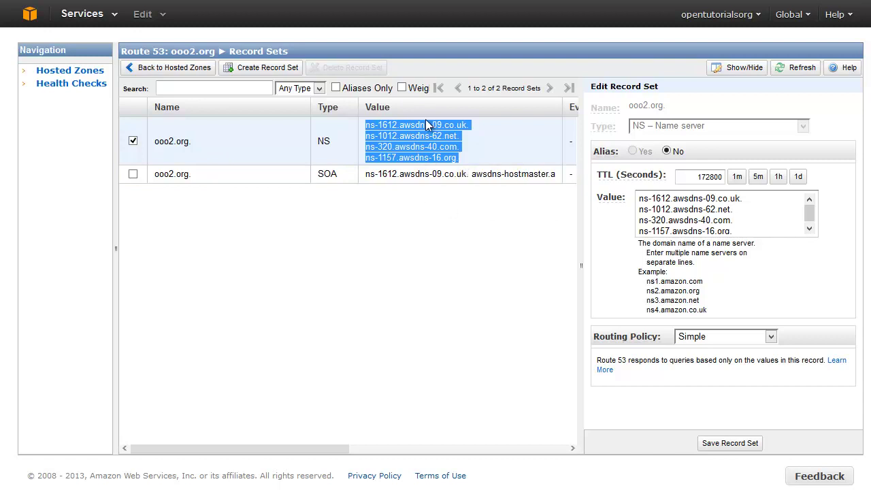
{"action": "left_click", "coordinate": [239, 179]}
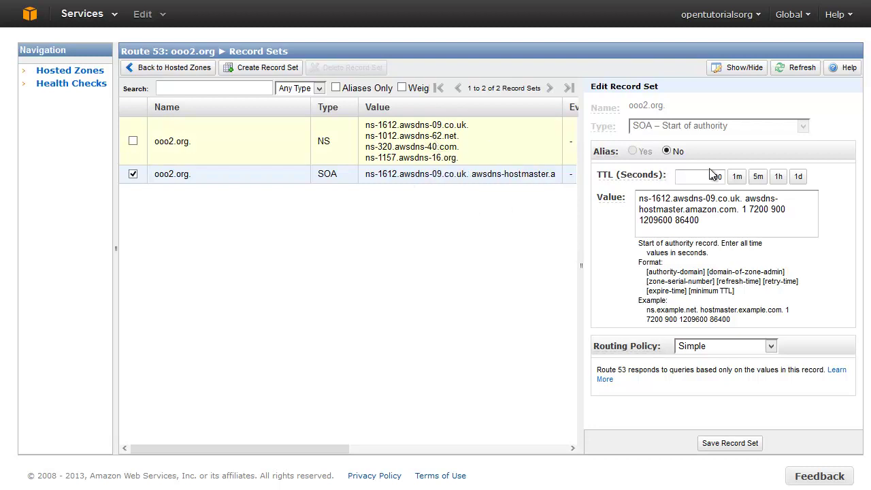
{"action": "mouse_move", "coordinate": [621, 183]}
{"action": "left_click_drag", "start_coordinate": [674, 178], "coordinate": [732, 177]}
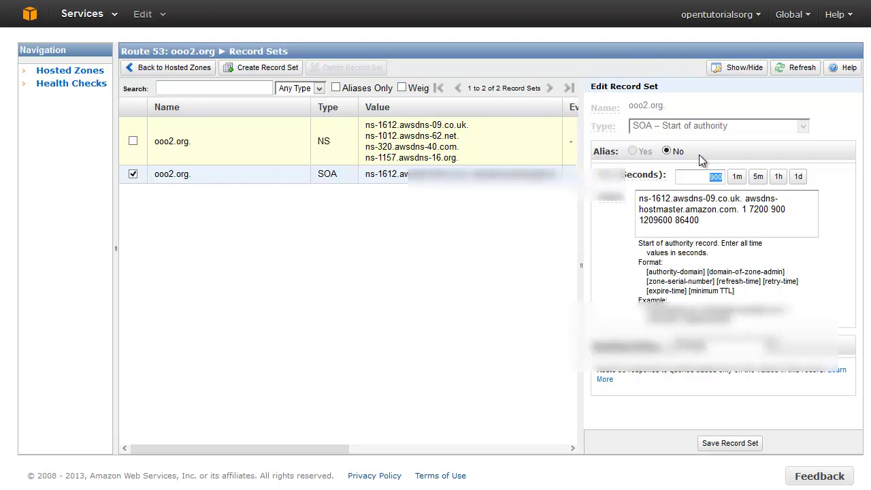
Switch to the DotName registrar site, open the name server change form for ooo2.org and review its registered name servers.
{"action": "key", "text": "ctrl+Tab"}
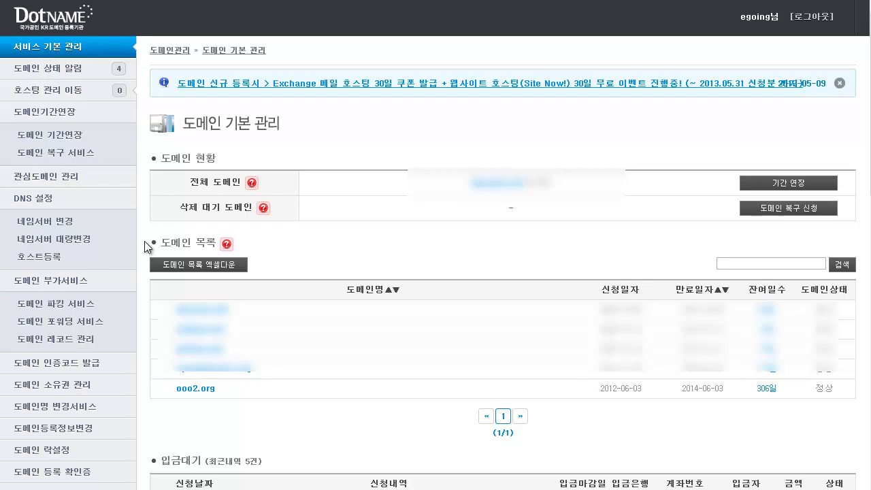
{"action": "left_click", "coordinate": [66, 227]}
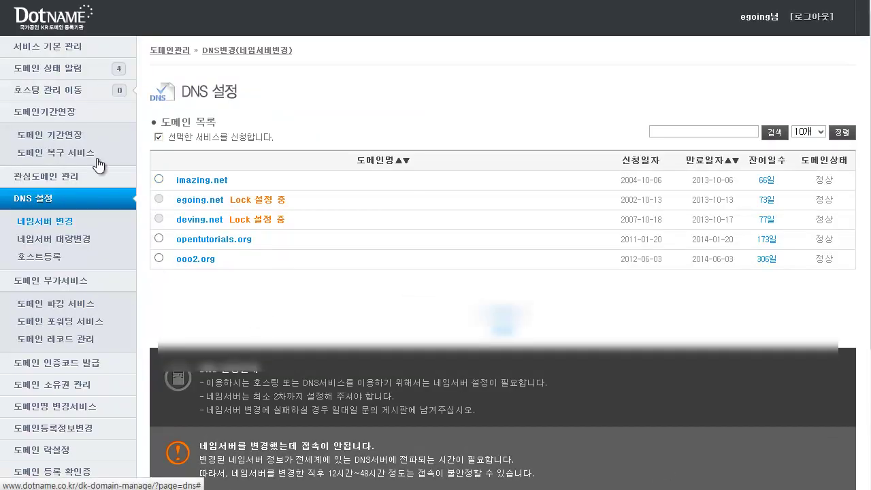
{"action": "left_click", "coordinate": [158, 258]}
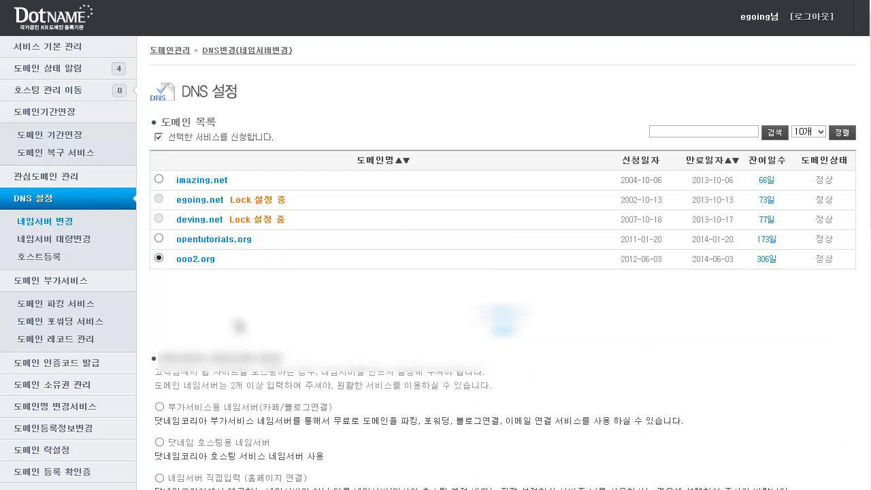
{"action": "scroll", "coordinate": [413, 207], "scroll_direction": "down", "scroll_amount": 4}
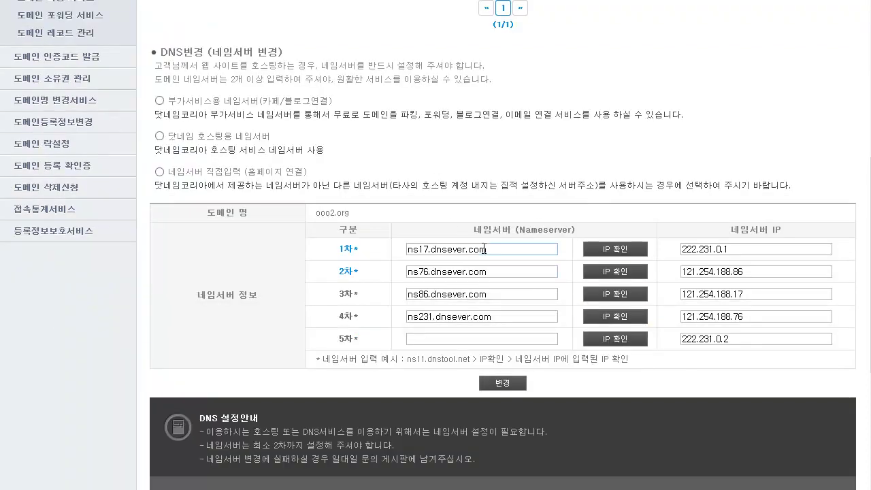
{"action": "triple_click", "coordinate": [511, 249]}
{"action": "triple_click", "coordinate": [494, 272]}
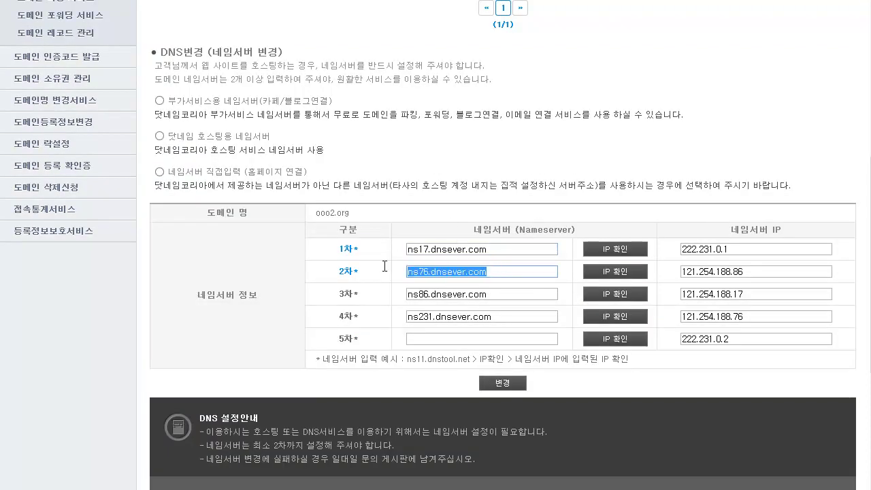
{"action": "left_click", "coordinate": [503, 316]}
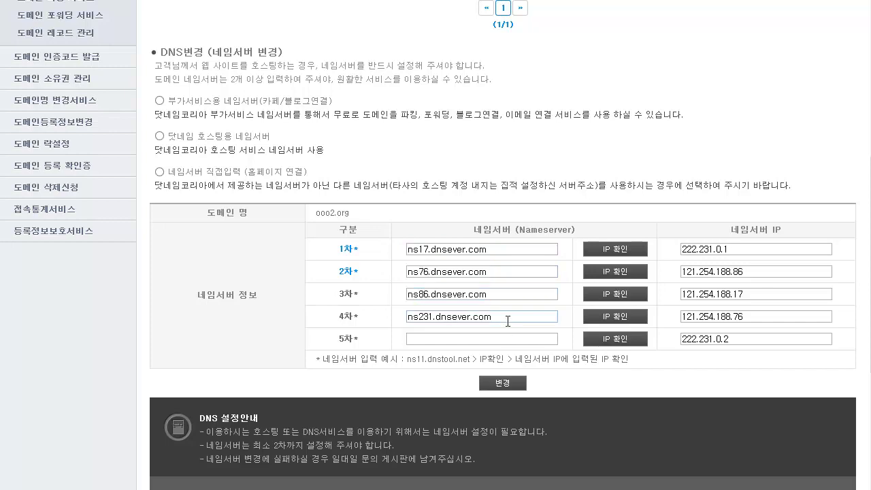
{"action": "triple_click", "coordinate": [505, 249]}
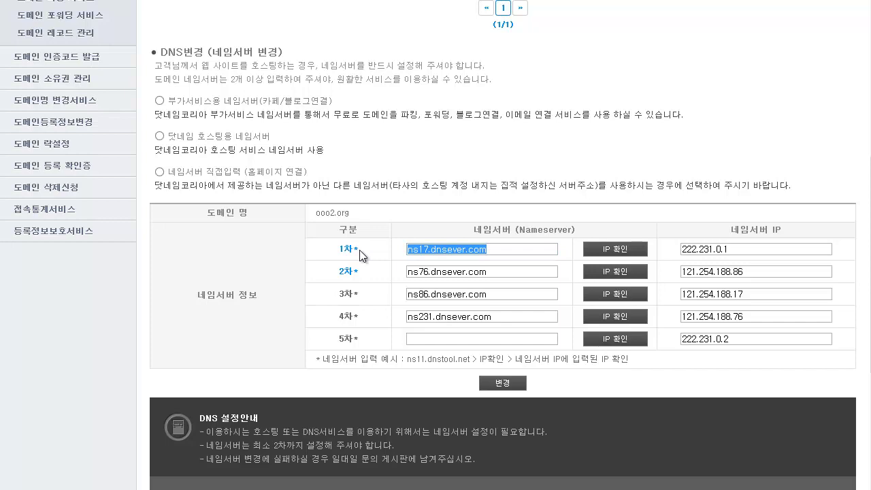
{"action": "left_click", "coordinate": [359, 250]}
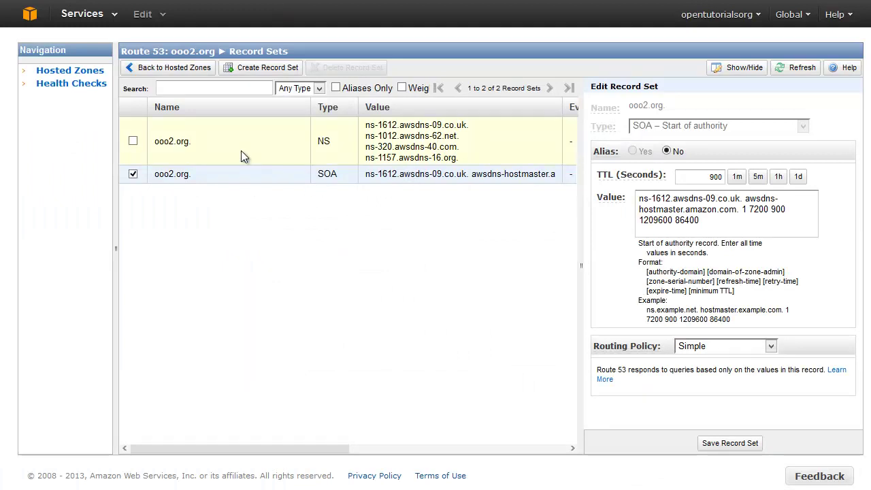
Back in Route 53, copy the first name server, ns-1612.awsdns-09.co.uk, without its trailing dot from the NS record.
{"action": "left_click", "coordinate": [322, 145]}
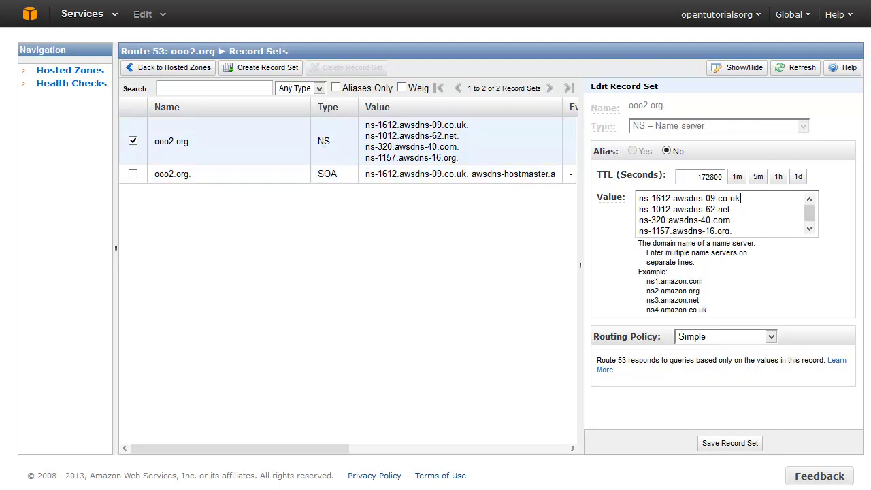
{"action": "left_click_drag", "start_coordinate": [741, 198], "coordinate": [623, 199]}
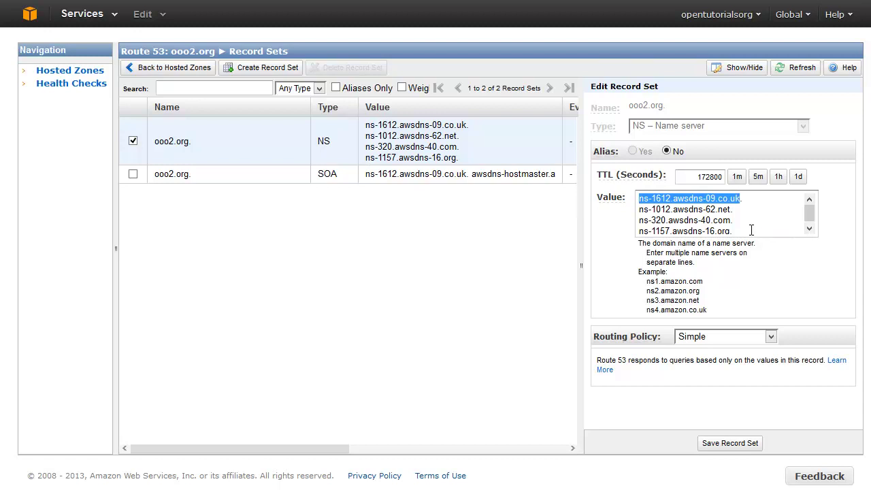
{"action": "key", "text": "Right"}
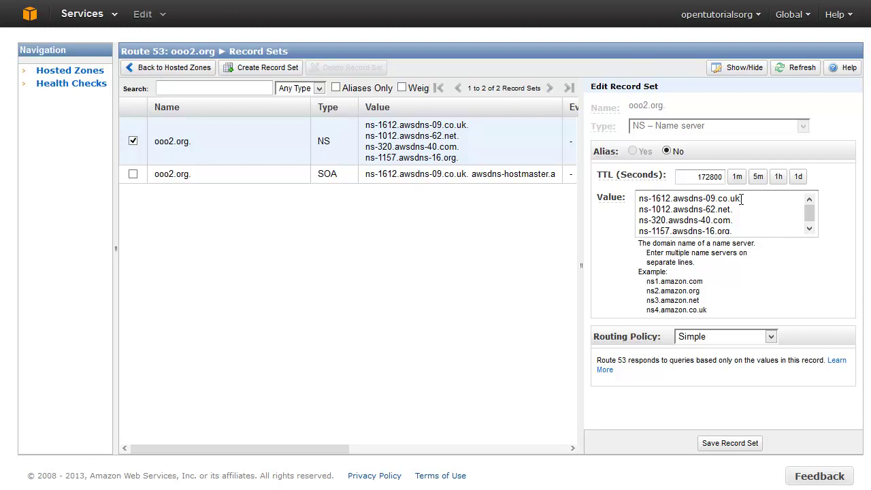
{"action": "left_click_drag", "start_coordinate": [742, 199], "coordinate": [619, 195]}
{"action": "key", "text": "ctrl+c"}
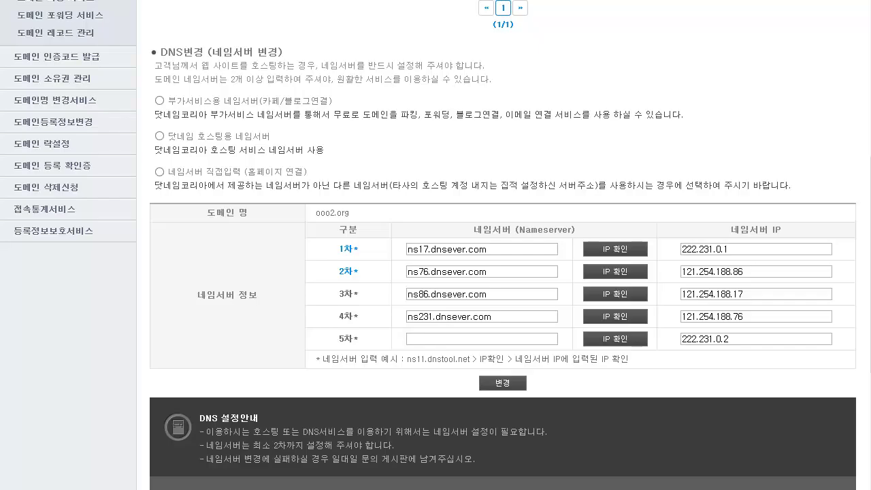
On the DotName form, replace the primary name server with ns-1612.awsdns-09.co.uk and look up its IP.
{"action": "left_click_drag", "start_coordinate": [497, 253], "coordinate": [411, 251]}
{"action": "key", "text": "ctrl+v"}
{"action": "key", "text": "Home"}
{"action": "key", "text": "Delete"}
{"action": "left_click", "coordinate": [625, 252]}
Set name servers two to four to ns-1012.awsdns-62.net, ns-320.awsdns-40.com and ns-1157.awsdns-16.org with their IPs, and submit the change.
{"action": "left_click_drag", "start_coordinate": [538, 250], "coordinate": [378, 254]}
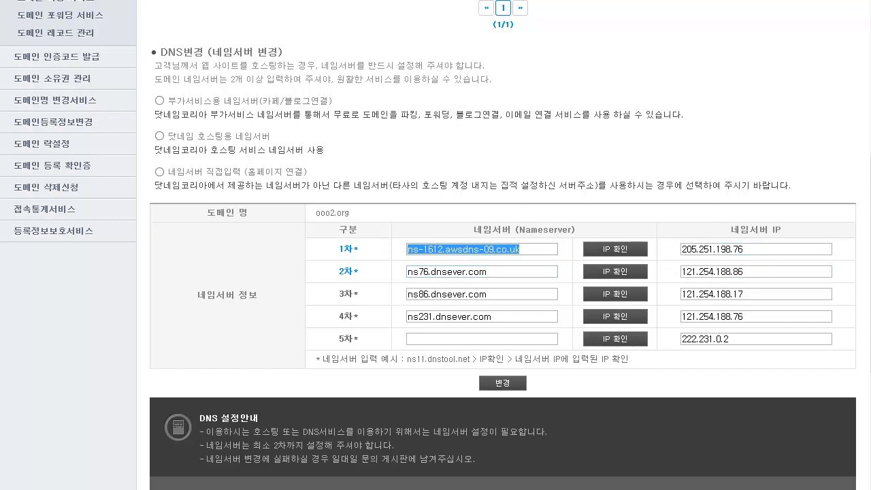
{"action": "left_click", "coordinate": [528, 276]}
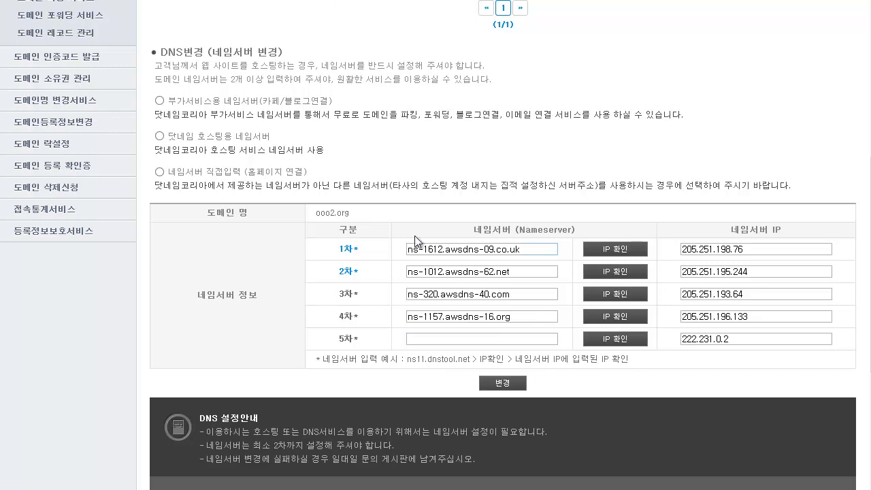
{"action": "left_click", "coordinate": [502, 385]}
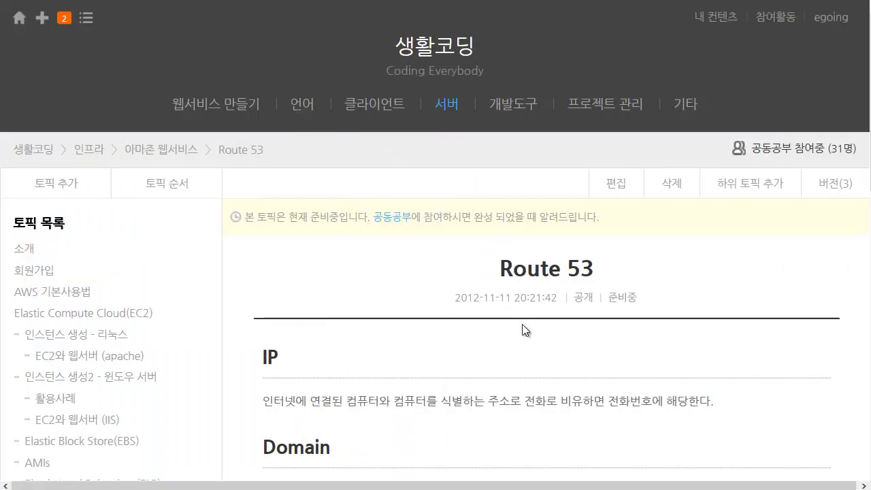
Switch to the 생활코딩 Route 53 topic page and open the DNS Lookup Tool from its references.
{"action": "scroll", "coordinate": [525, 330], "scroll_direction": "down", "scroll_amount": 7}
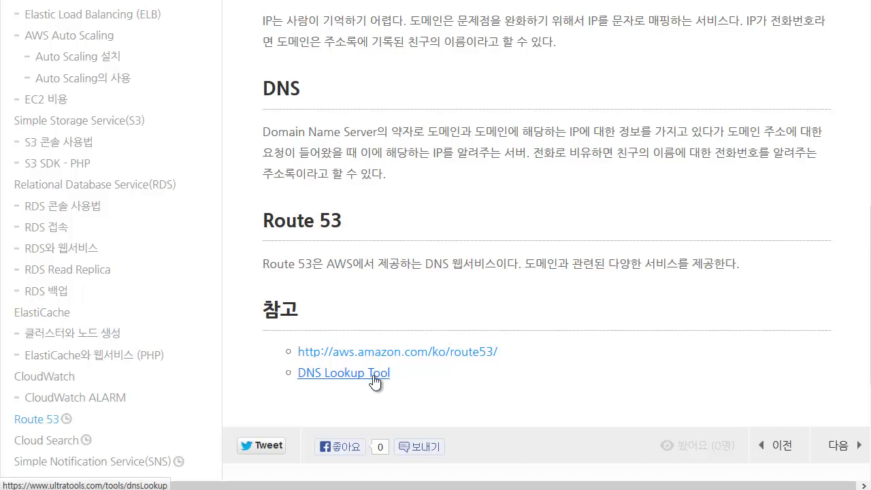
{"action": "key", "text": "Home"}
{"action": "key", "text": "End"}
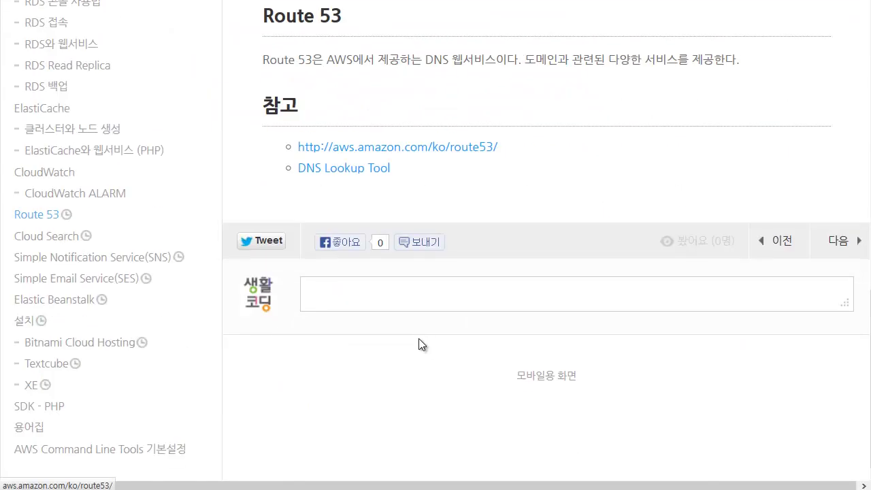
{"action": "left_click", "coordinate": [354, 170]}
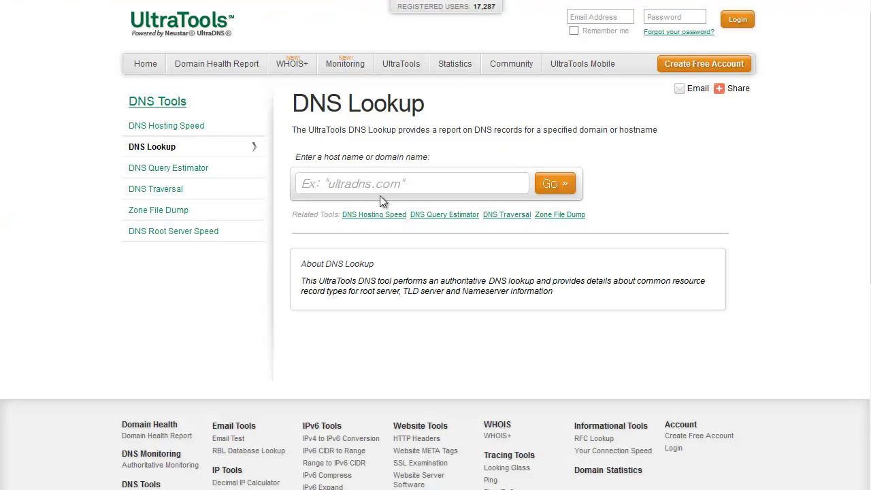
Look up the DNS records of ooo2.org and compare the answering name server with the NS record in Route 53.
{"action": "left_click", "coordinate": [380, 194]}
{"action": "left_click", "coordinate": [448, 186]}
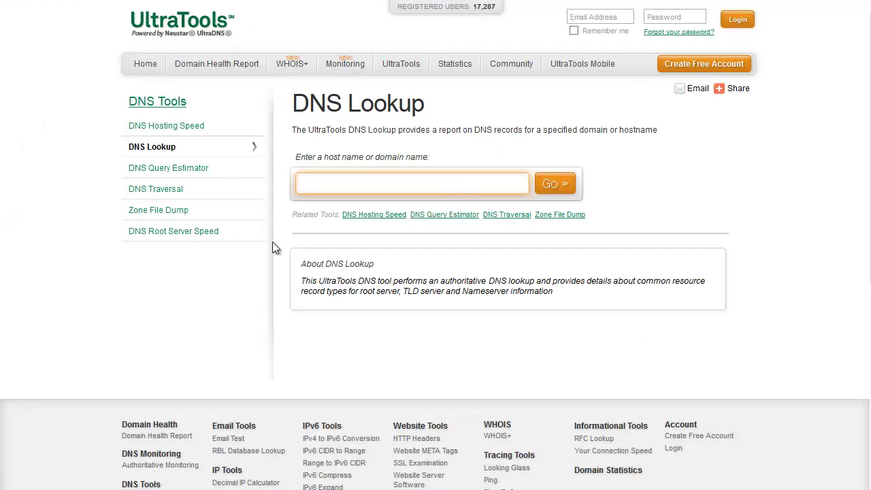
{"action": "type", "text": "ooo2.org"}
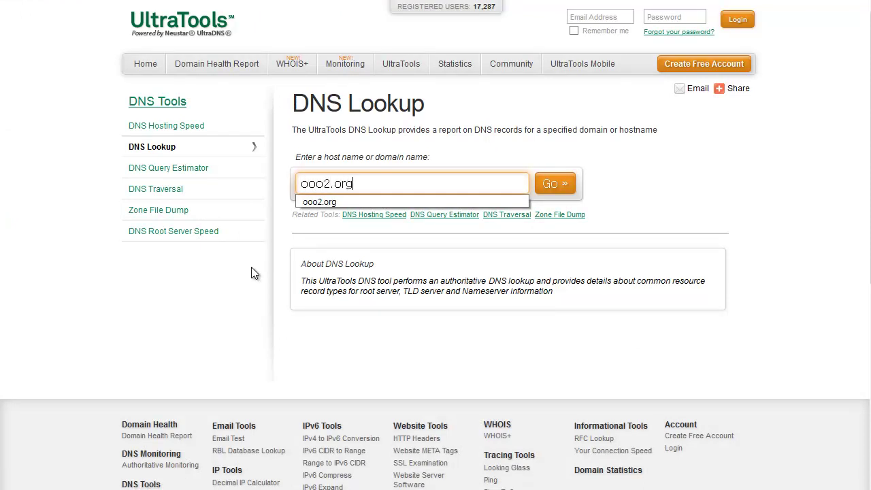
{"action": "left_click", "coordinate": [555, 184]}
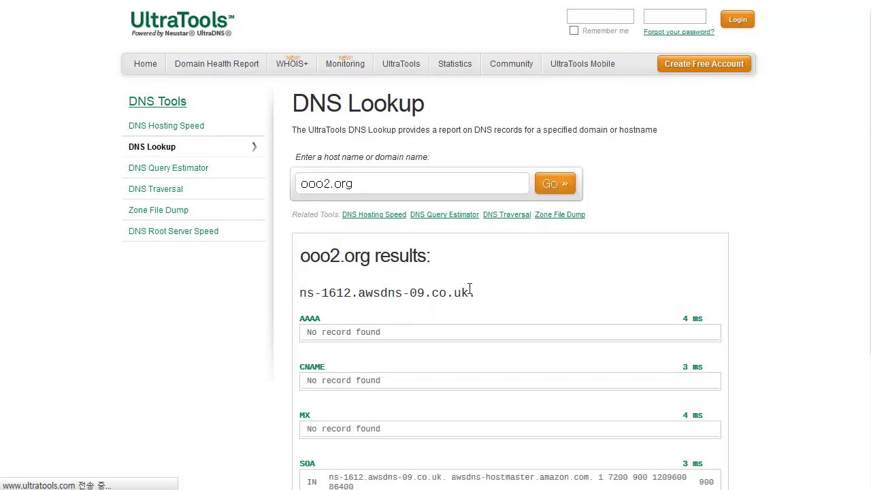
{"action": "scroll", "coordinate": [436, 279], "scroll_direction": "down", "scroll_amount": 5}
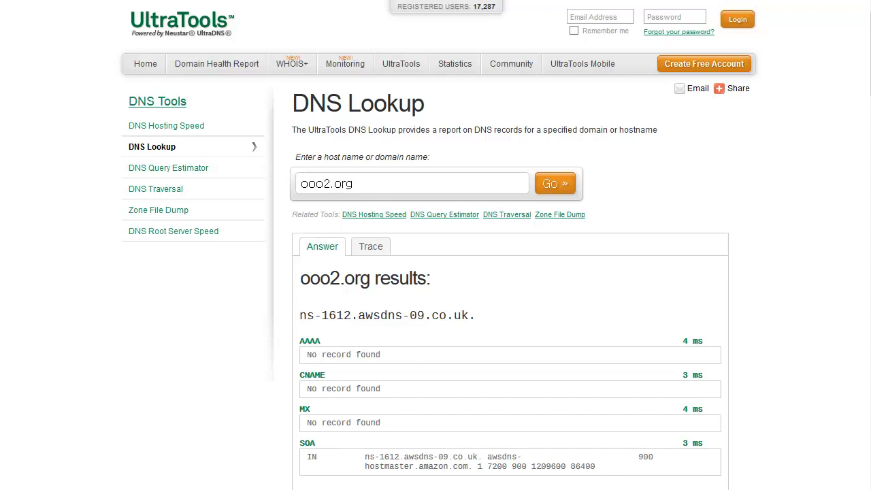
{"action": "key", "text": "ctrl+Tab"}
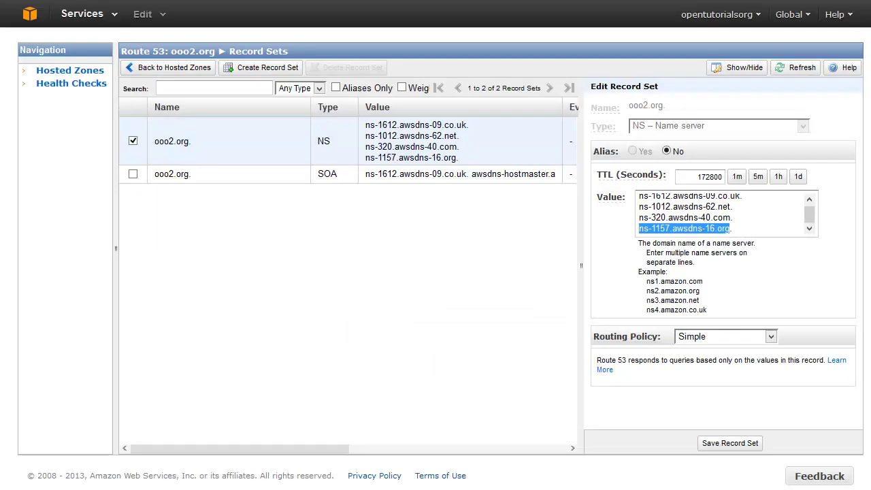
{"action": "left_click_drag", "start_coordinate": [471, 128], "coordinate": [364, 128]}
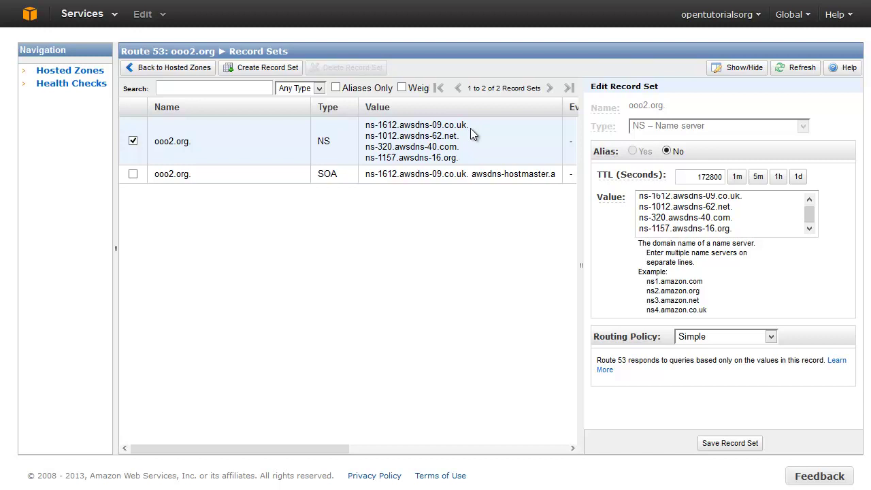
Return to the DNS lookup results for ooo2.org and examine the records reported by each of its name servers.
{"action": "left_click", "coordinate": [374, 129]}
{"action": "key", "text": "ctrl+Tab"}
{"action": "scroll", "coordinate": [431, 297], "scroll_direction": "down", "scroll_amount": 3}
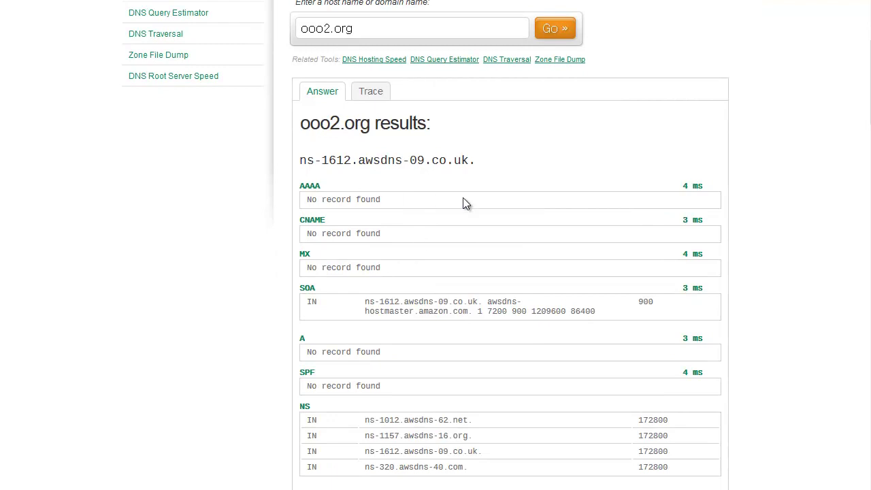
{"action": "scroll", "coordinate": [622, 228], "scroll_direction": "down", "scroll_amount": 3}
{"action": "scroll", "coordinate": [672, 181], "scroll_direction": "up", "scroll_amount": 4}
{"action": "scroll", "coordinate": [674, 184], "scroll_direction": "down", "scroll_amount": 1}
{"action": "scroll", "coordinate": [696, 245], "scroll_direction": "down", "scroll_amount": 20}
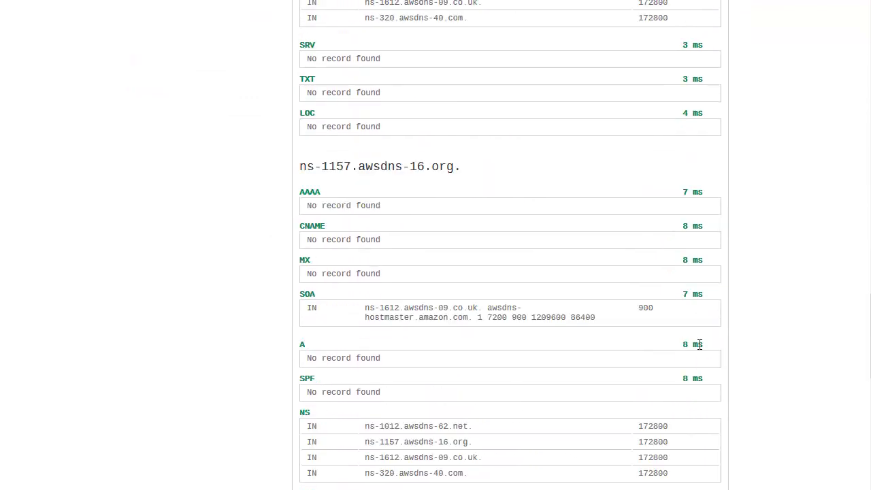
{"action": "scroll", "coordinate": [697, 243], "scroll_direction": "up", "scroll_amount": 20}
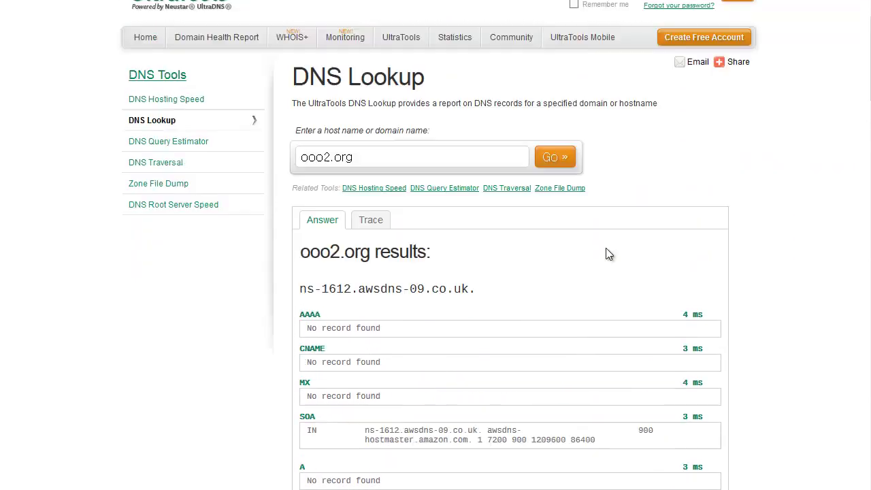
Show the DNS trace for ooo2.org and examine the root servers queried to resolve the domain.
{"action": "left_click", "coordinate": [374, 249]}
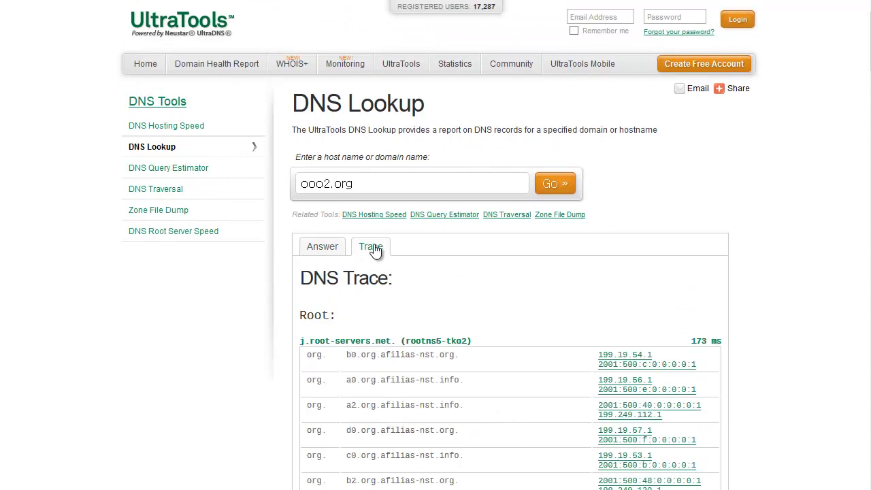
{"action": "scroll", "coordinate": [399, 198], "scroll_direction": "down", "scroll_amount": 3}
{"action": "scroll", "coordinate": [342, 167], "scroll_direction": "up", "scroll_amount": 3}
{"action": "left_click", "coordinate": [364, 185]}
{"action": "key", "text": "ctrl+a"}
{"action": "scroll", "coordinate": [521, 276], "scroll_direction": "down", "scroll_amount": 3}
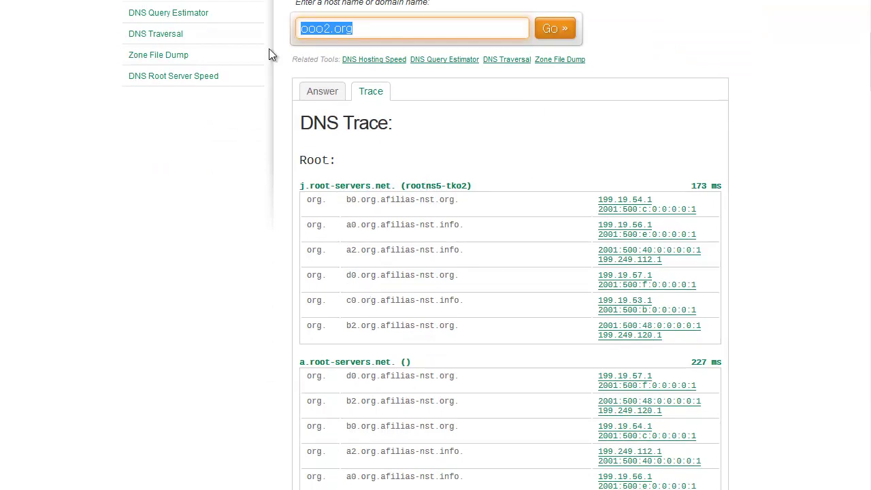
{"action": "left_click", "coordinate": [353, 158]}
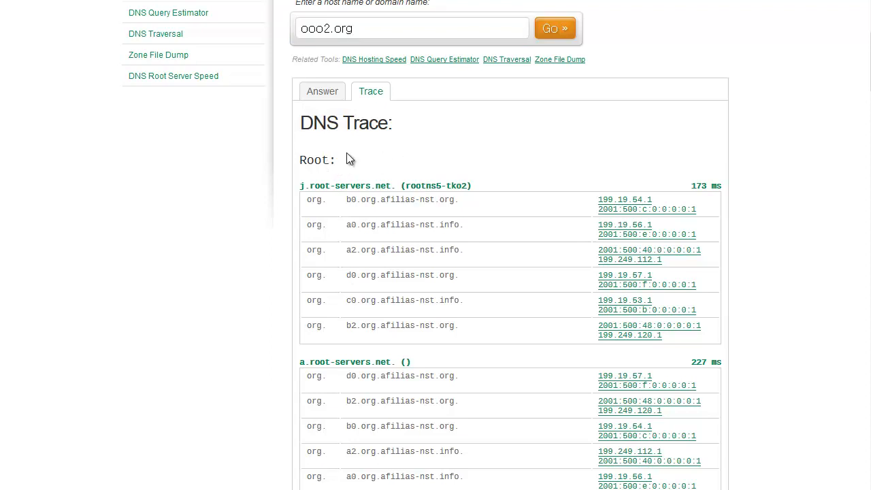